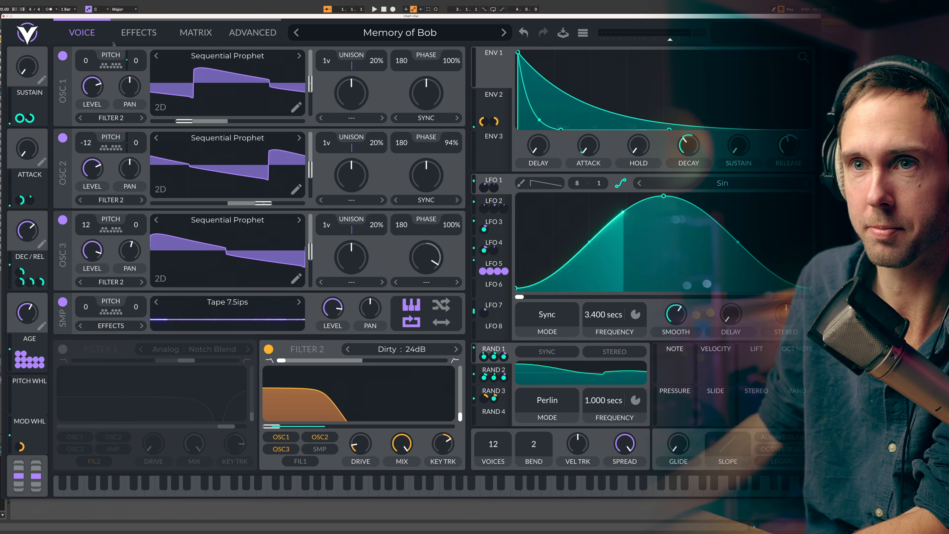
Step: Raise the Attack macro of the Memory of Bob preset slightly and lower its Dec/Rel macro
left_click(32, 153)
left_click_drag(31, 130, 32, 119)
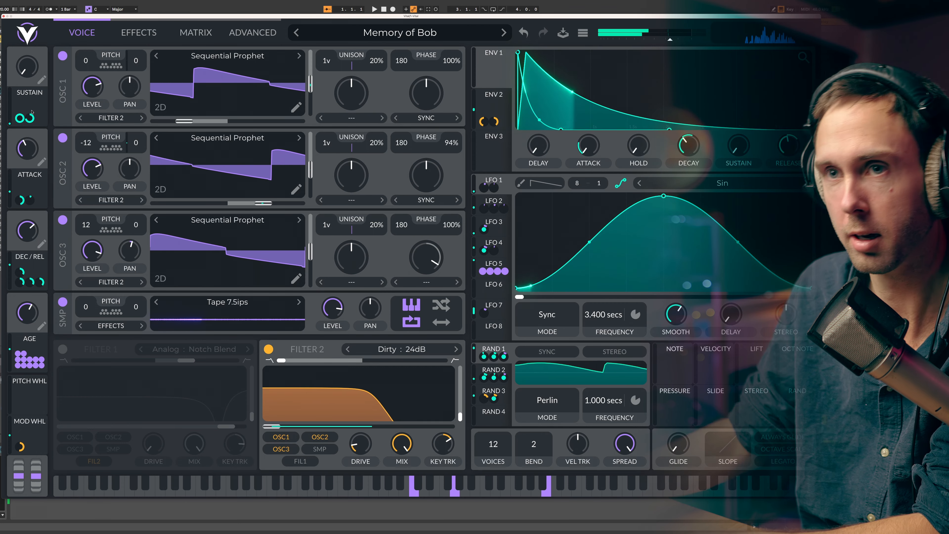
left_click_drag(27, 232, 26, 262)
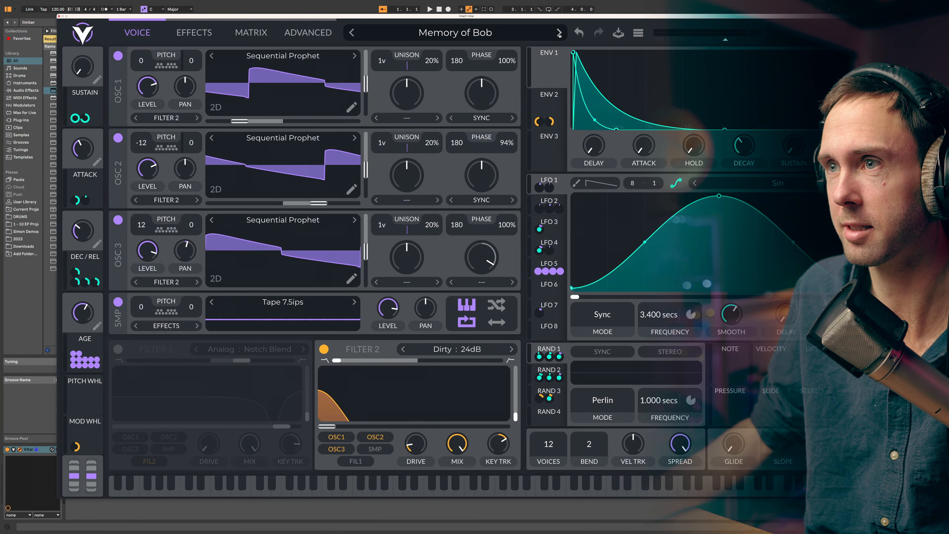
Step: Load the Go See Your Daughter preset, then switch off its reverb and reduce the Dec/Rel macro
left_click(559, 33)
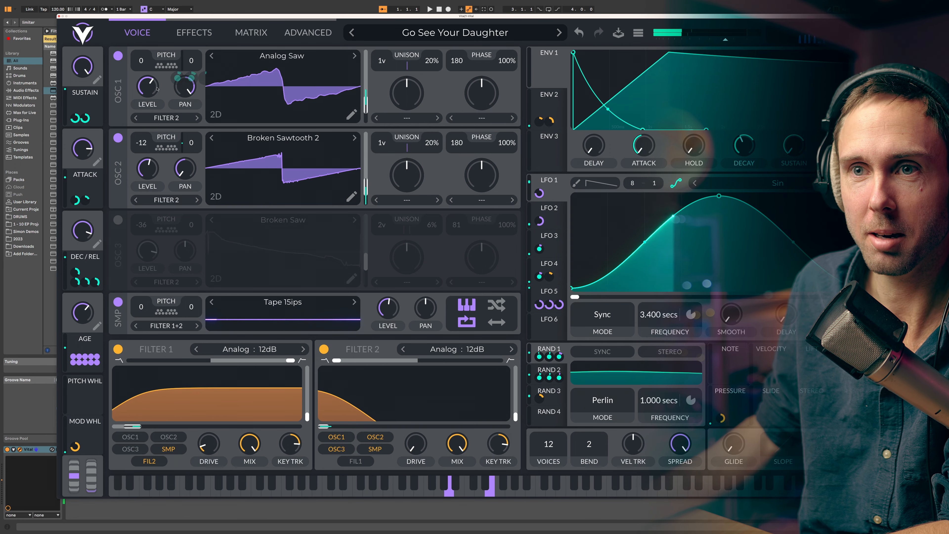
left_click(191, 33)
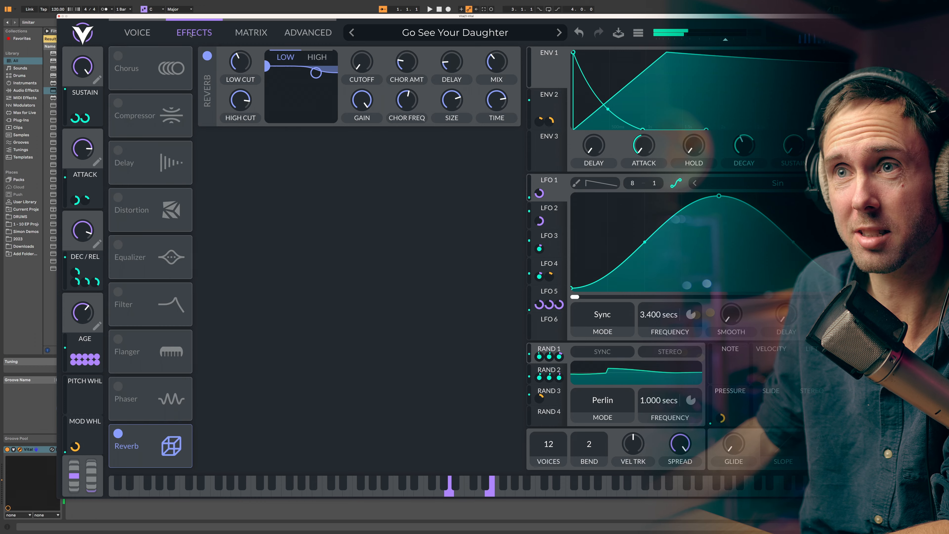
left_click(207, 56)
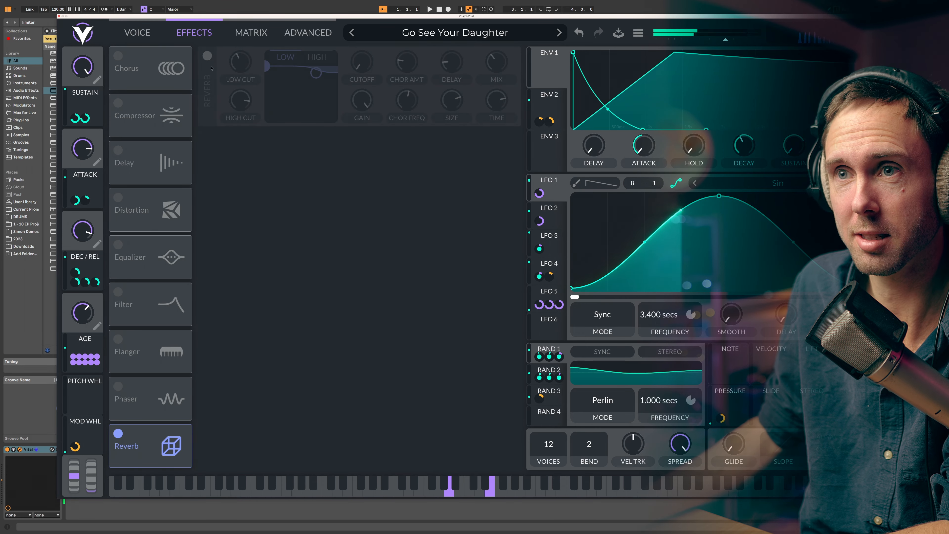
left_click(137, 33)
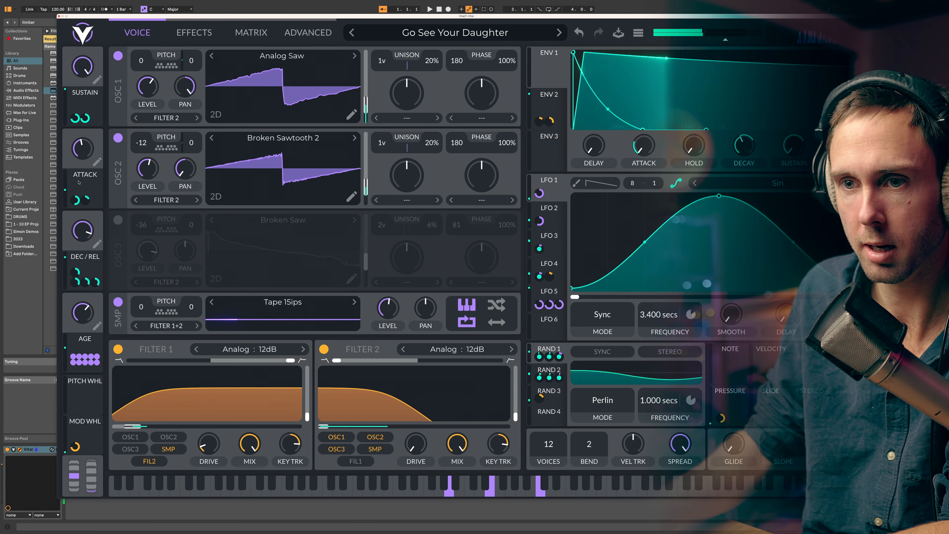
left_click_drag(81, 231, 81, 245)
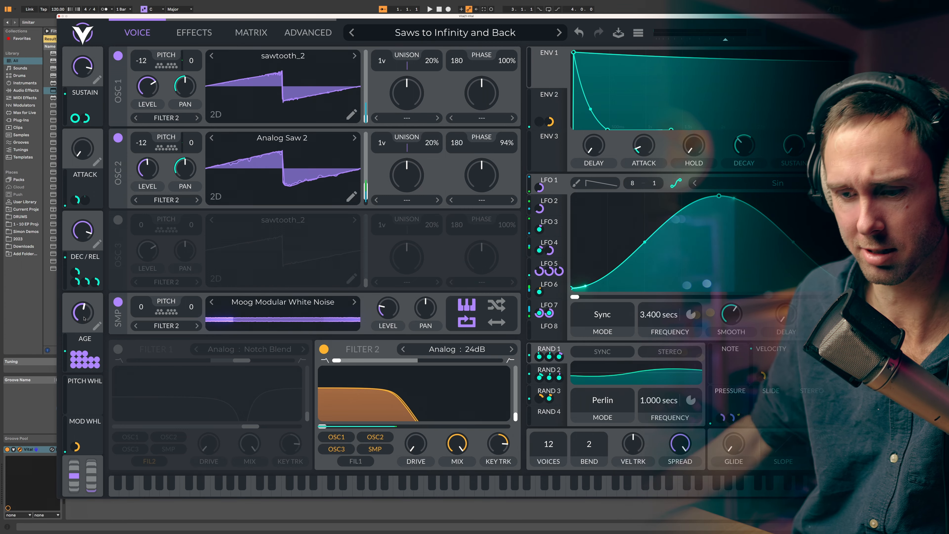
Step: Sweep the Age macro of Saws to Infinity and Back to minimum, up to maximum, and back to a moderate setting
left_click_drag(85, 318, 78, 389)
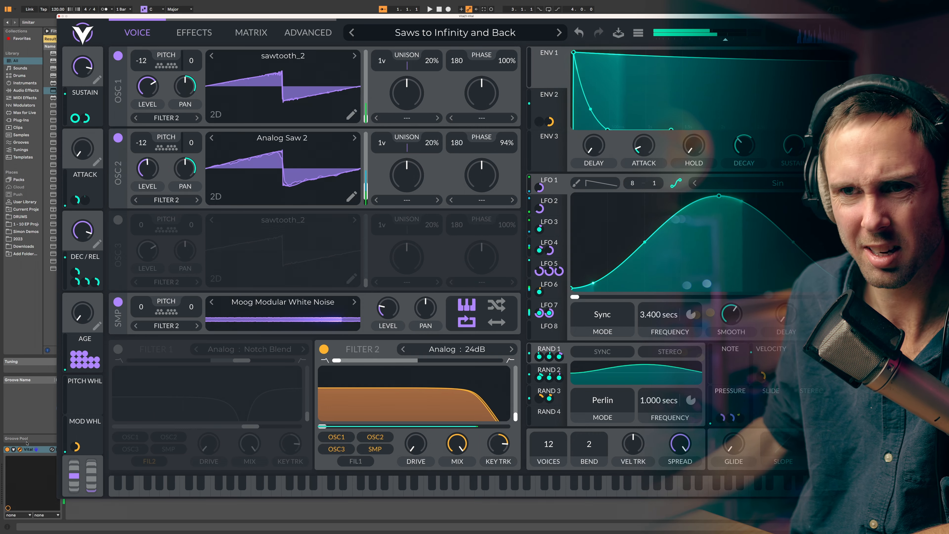
left_click_drag(82, 315, 87, 182)
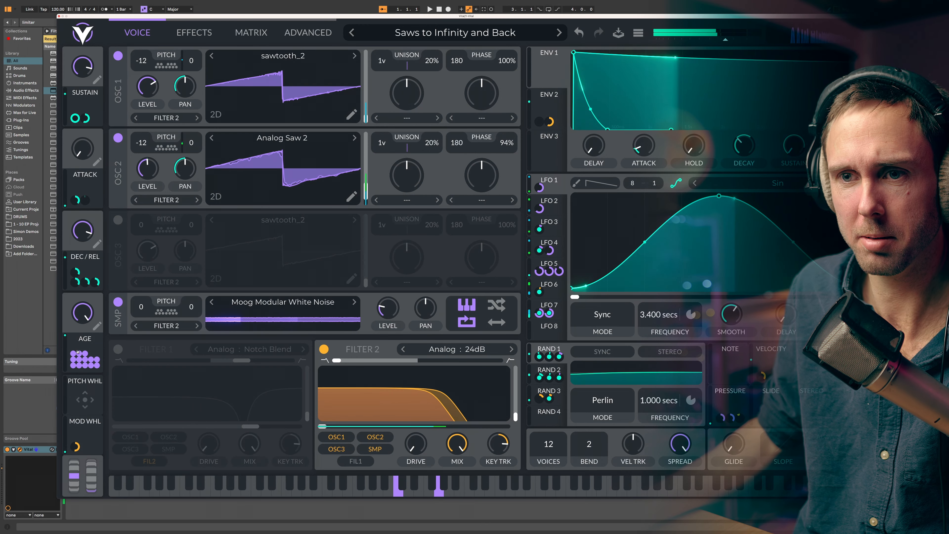
left_click_drag(84, 310, 83, 343)
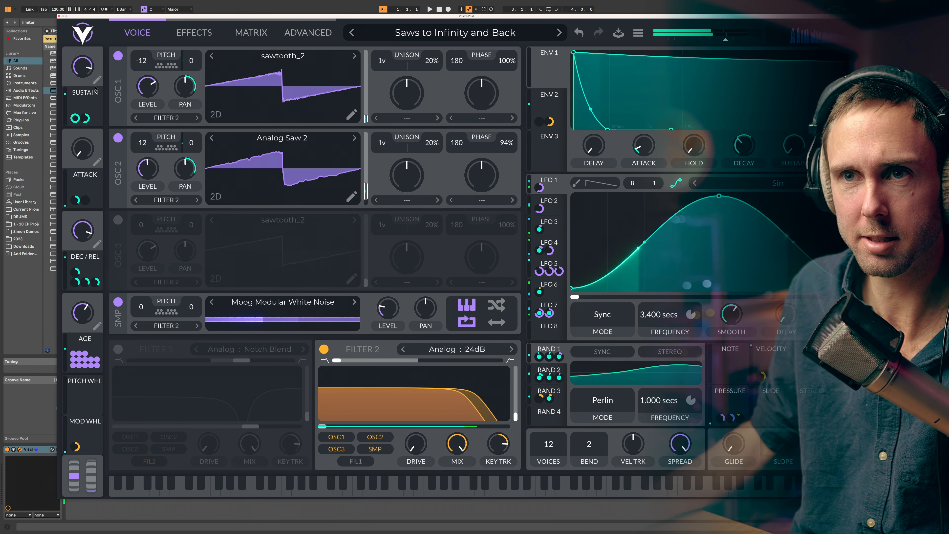
Step: Lower the Sustain and Dec/Rel macros and turn the Age macro down to its minimum
left_click_drag(79, 54, 83, 84)
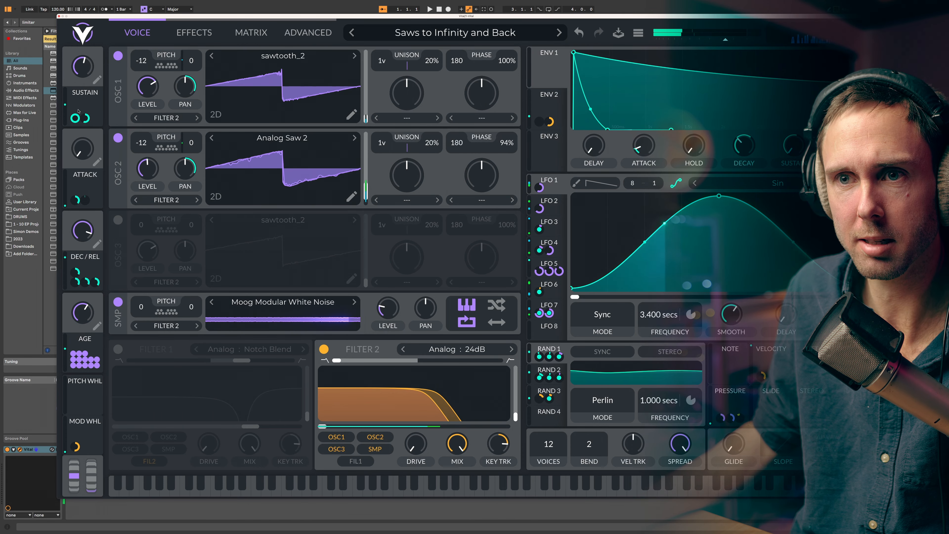
left_click_drag(84, 234, 82, 277)
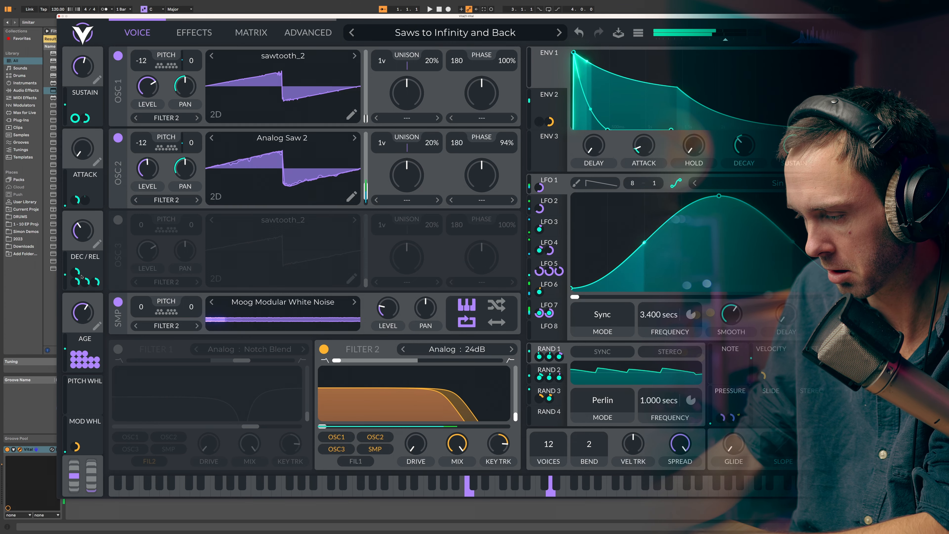
left_click_drag(82, 312, 80, 393)
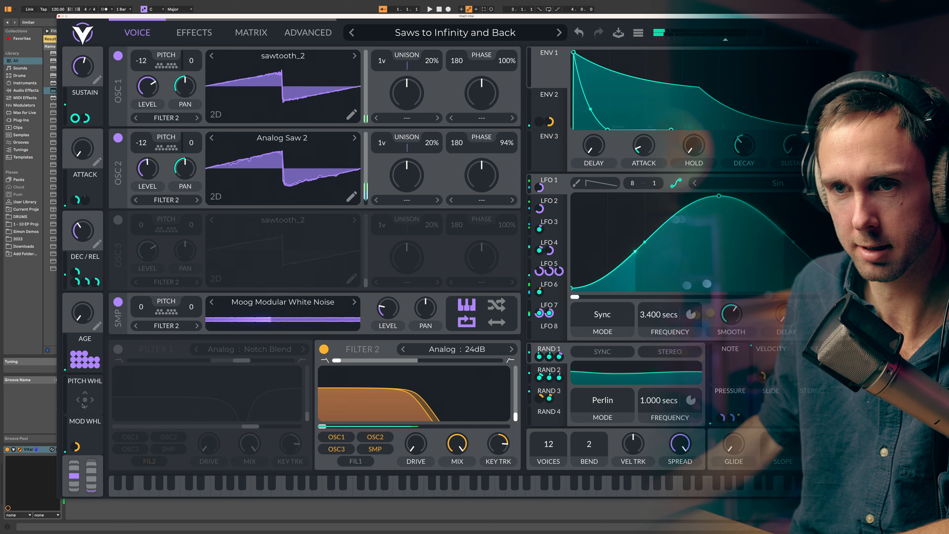
Step: Switch off the reverb effect of the Saws to Infinity and Back preset and return to the voice settings
left_click(194, 33)
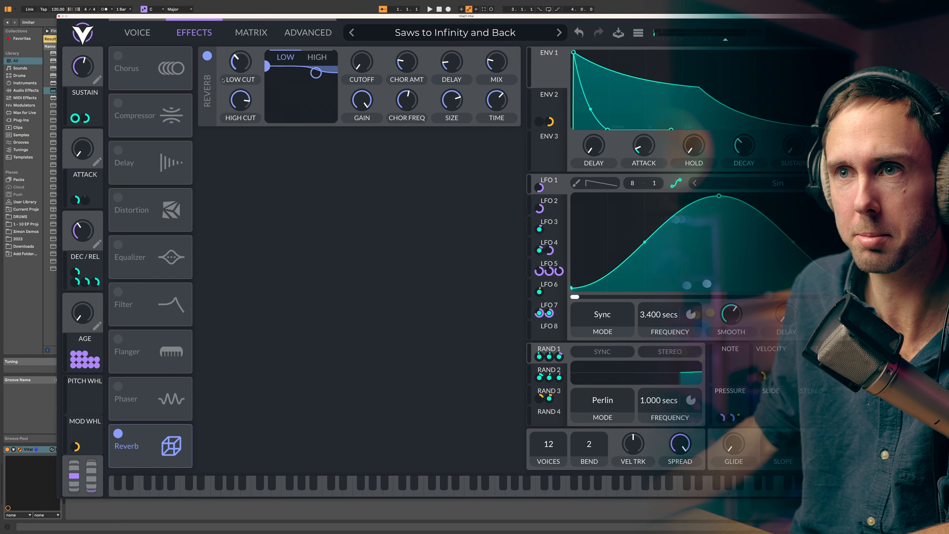
left_click(207, 56)
left_click(141, 32)
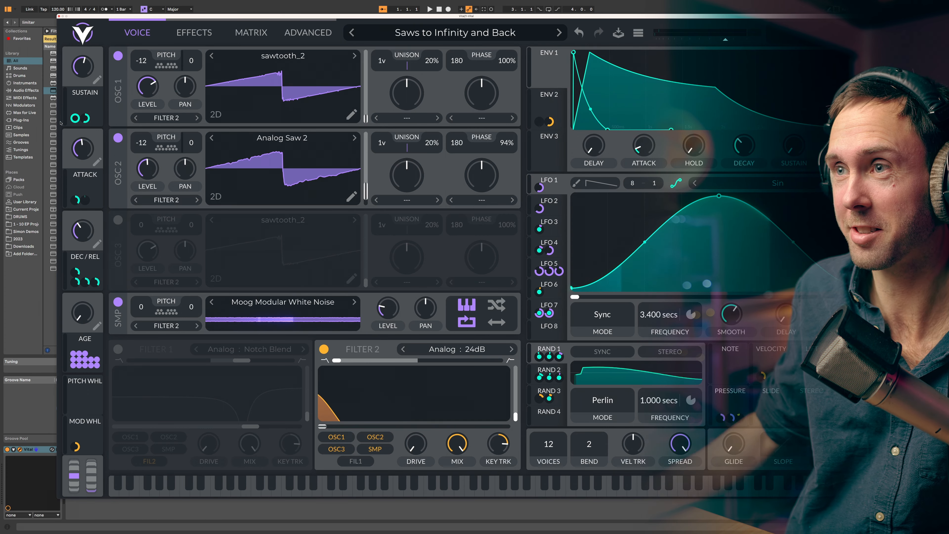
Step: Browse the preset list and load the pad preset All Your Memories are Yours
left_click(534, 34)
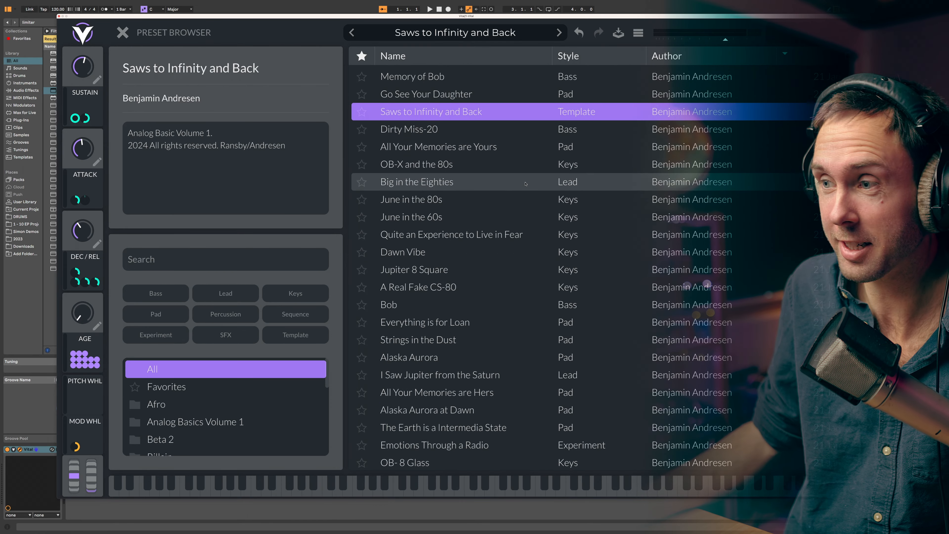
scroll(525, 182, "down", 4)
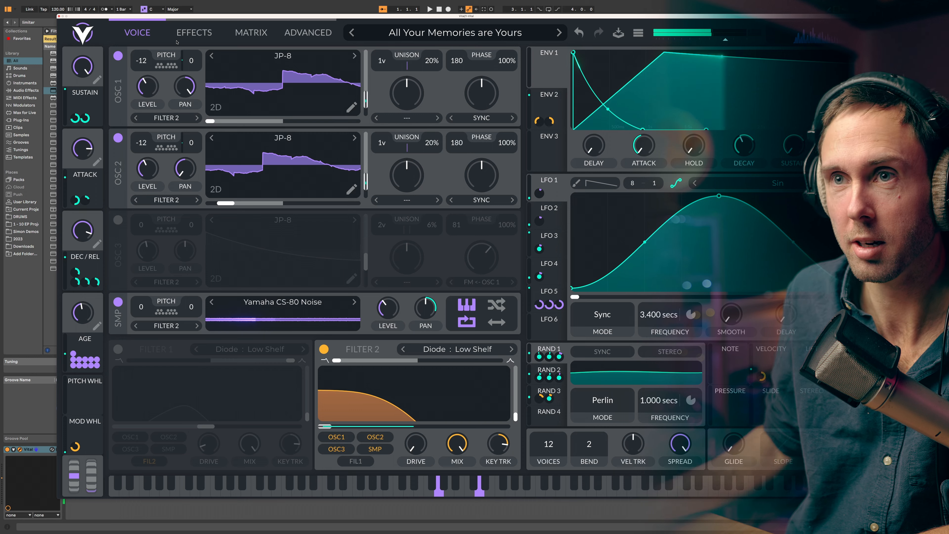
Step: Switch off the reverb of All Your Memories are Yours and lower its Attack macro
left_click(183, 37)
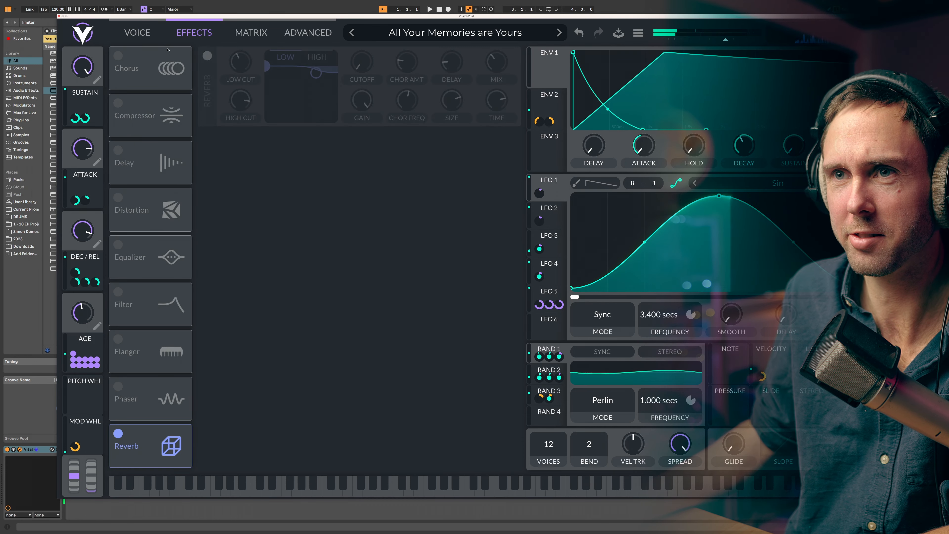
left_click(133, 35)
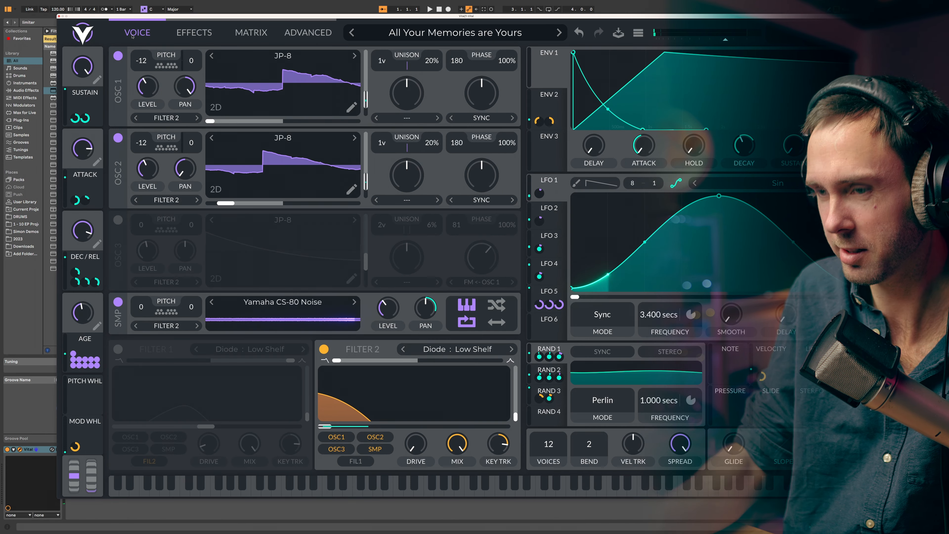
left_click(168, 35)
left_click(161, 35)
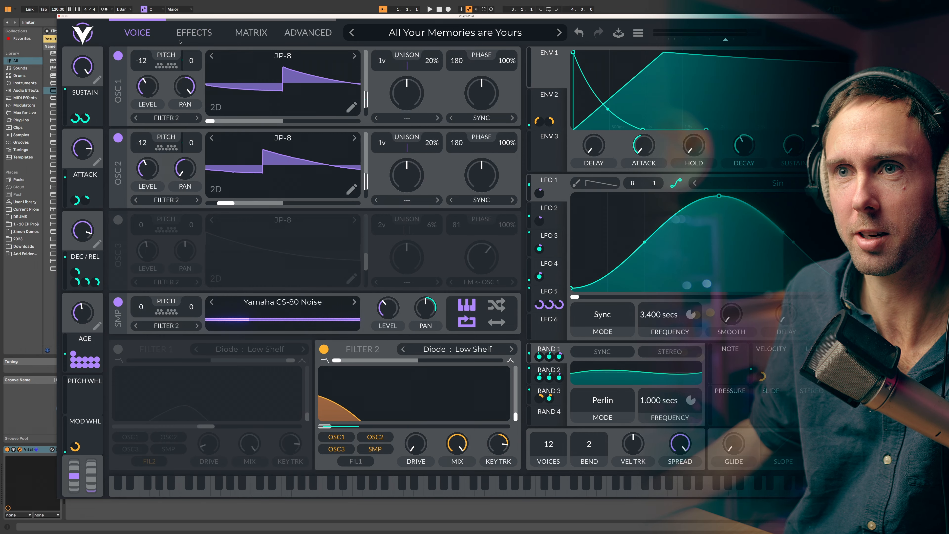
left_click_drag(86, 150, 83, 176)
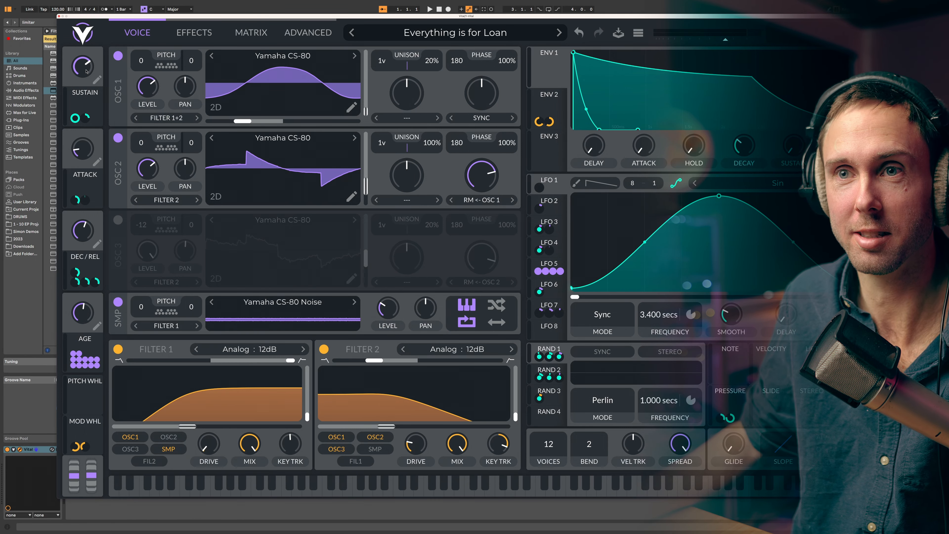
Step: In Everything is for Loan, turn the Sustain macro to minimum and back up, and raise the Attack macro slightly
left_click_drag(87, 71, 74, 159)
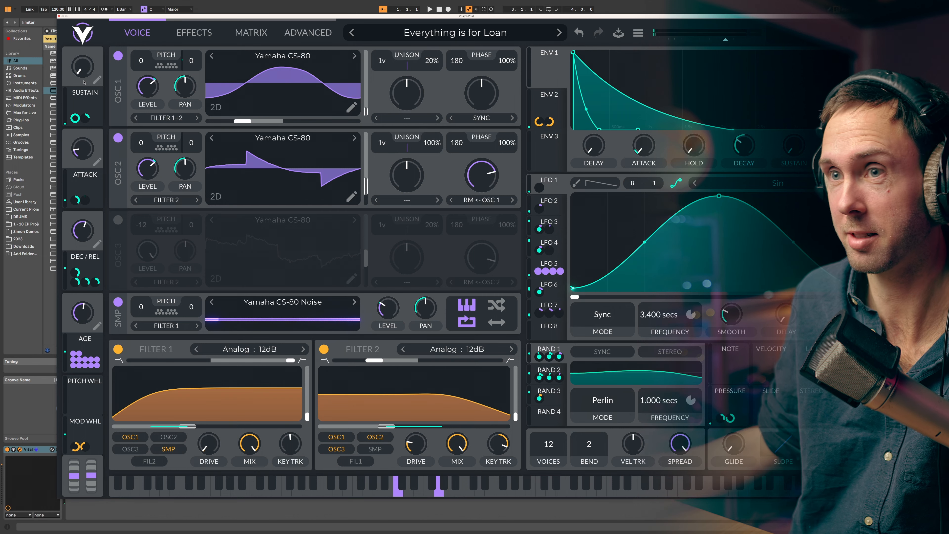
mouse_move(83, 80)
left_mouse_down()
mouse_move(80, 62)
mouse_move(80, 76)
left_mouse_up()
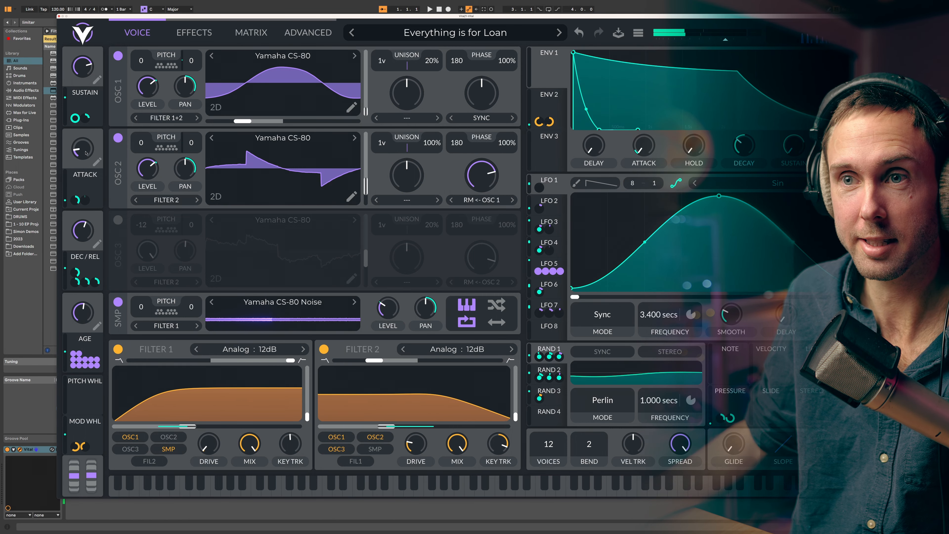
left_click_drag(94, 192, 112, 138)
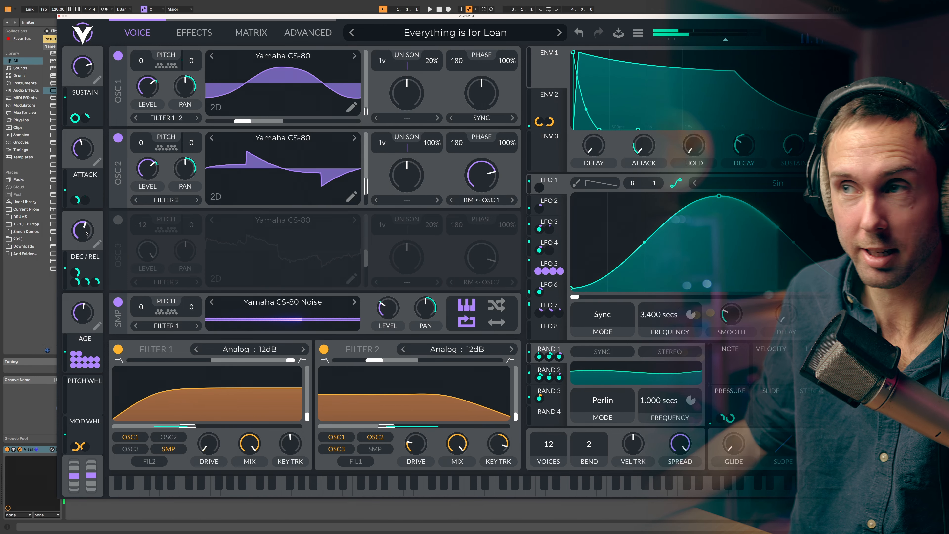
Step: Lower the Sustain macro and sweep the Dec/Rel macro from minimum up to maximum
left_click_drag(86, 233, 72, 277)
left_click_drag(83, 67, 85, 101)
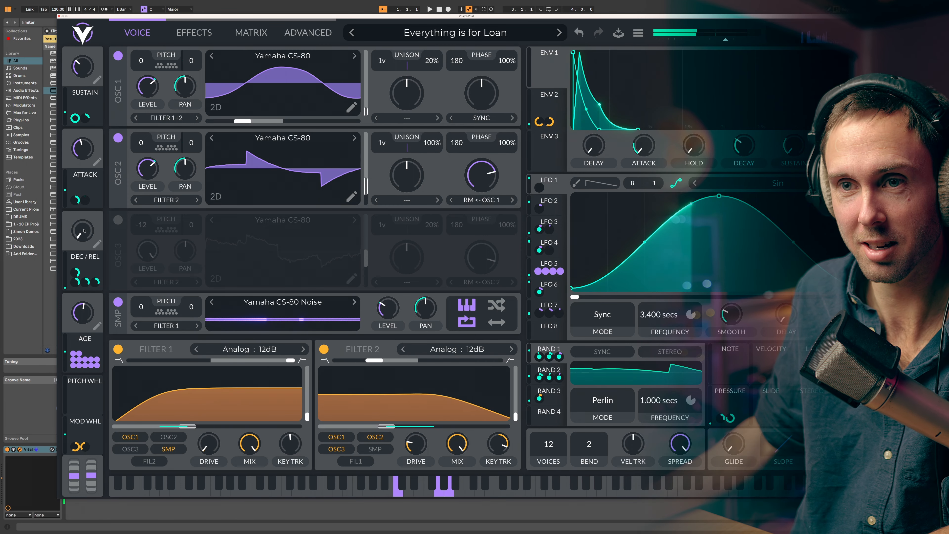
scroll(83, 234, "up", 10)
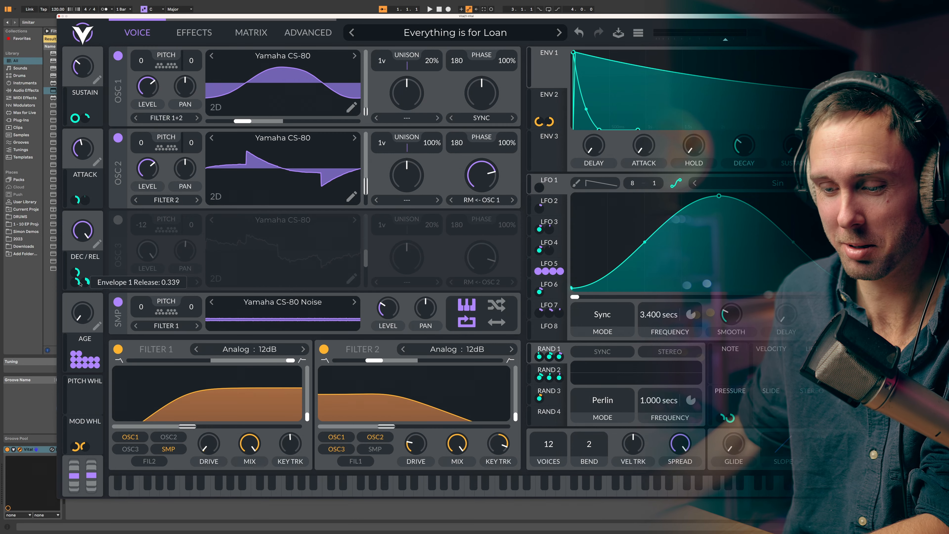
Step: Raise the Age macro to its maximum and bring Envelope 1 back into view
left_click_drag(83, 311, 85, 266)
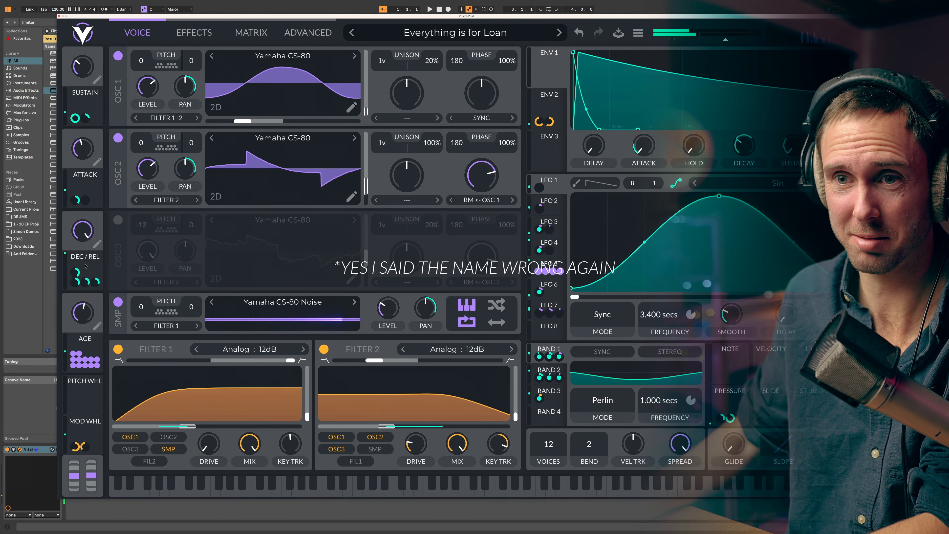
left_click_drag(78, 293, 81, 270)
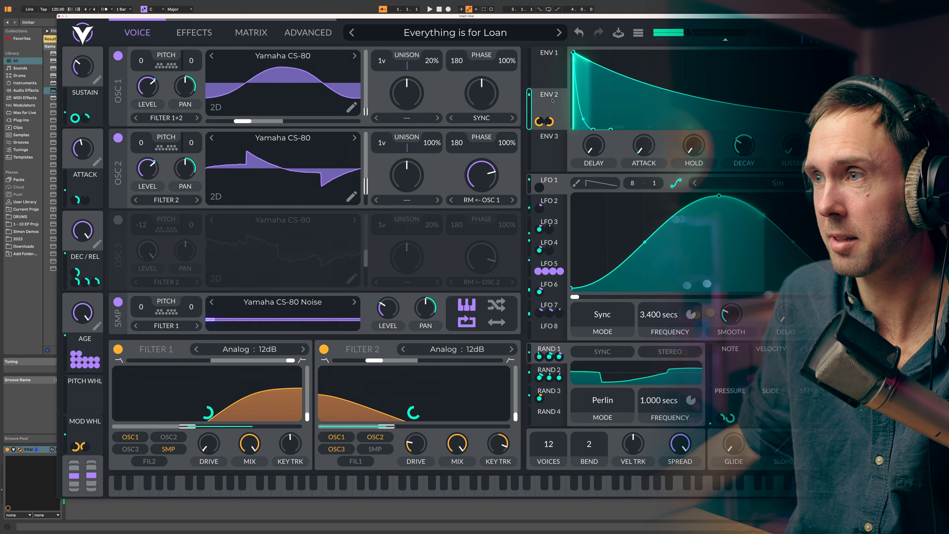
left_click(554, 72)
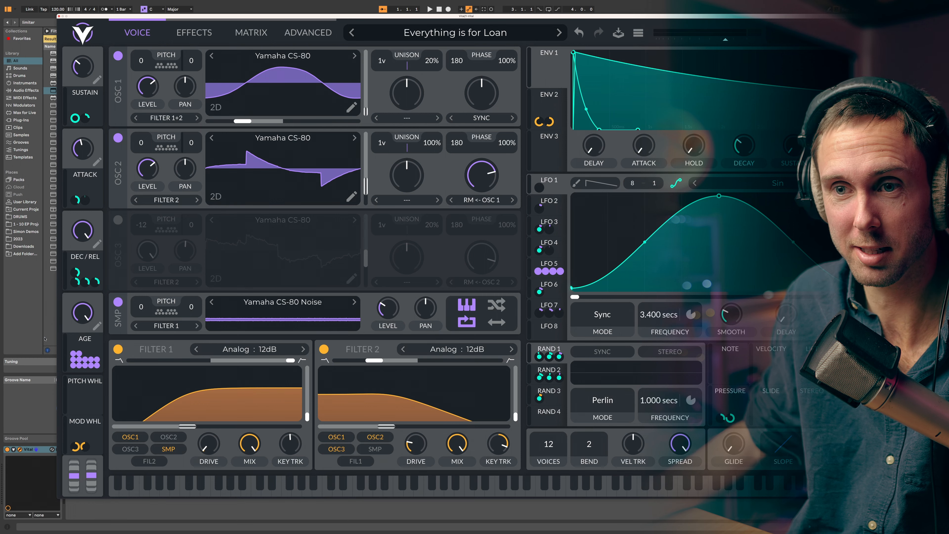
Step: Turn the Age macro to minimum, then raise the mod wheel to 0.603 and return it to its centre
left_click_drag(84, 315, 90, 414)
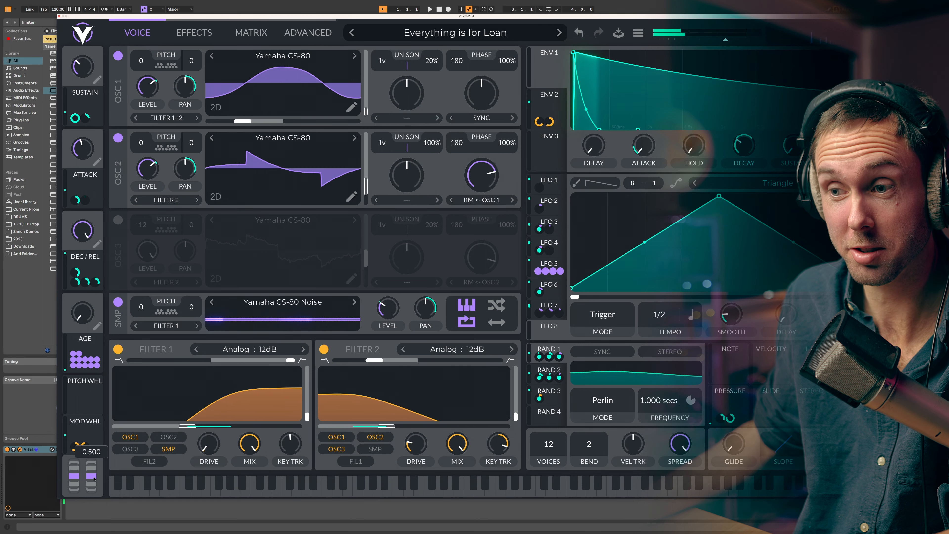
mouse_move(95, 478)
left_mouse_down()
mouse_move(94, 488)
mouse_move(99, 463)
left_mouse_up()
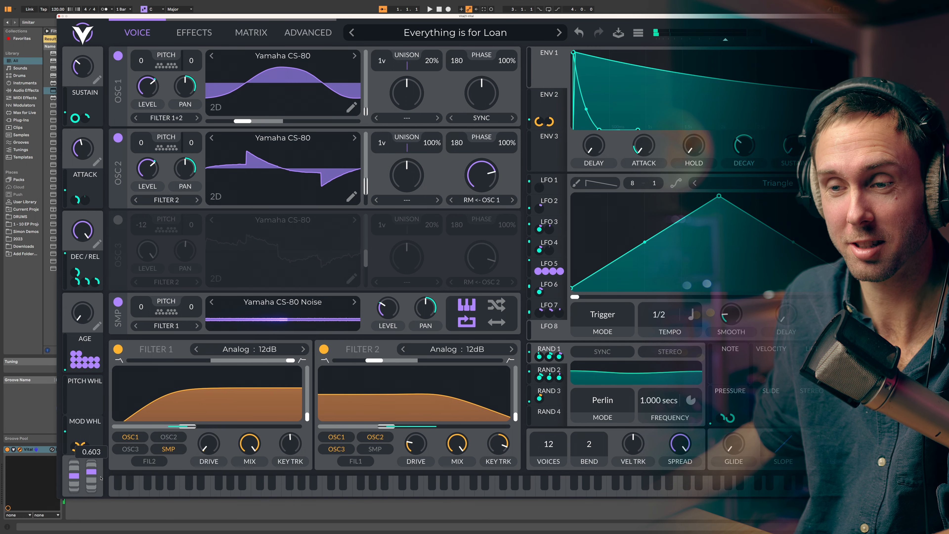
mouse_move(101, 481)
left_mouse_down()
mouse_move(100, 471)
mouse_move(99, 481)
left_mouse_up()
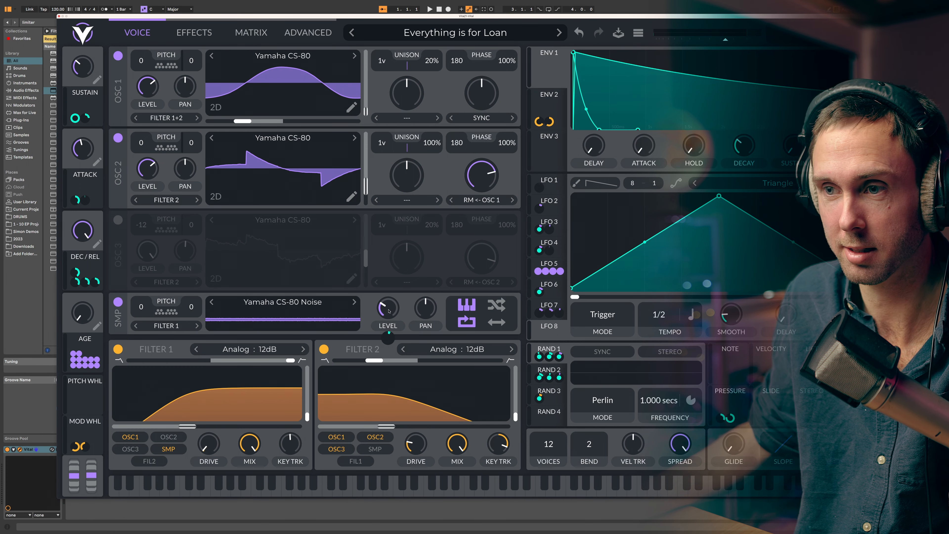
Step: Turn the Yamaha CS-80 Noise sample level down to zero and switch off the preset's reverb
left_click_drag(388, 310, 386, 343)
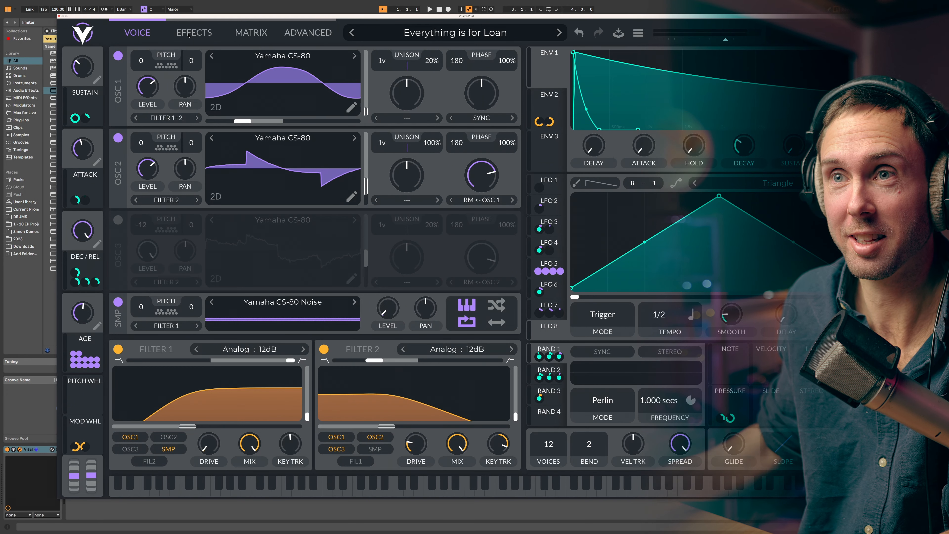
left_click(188, 34)
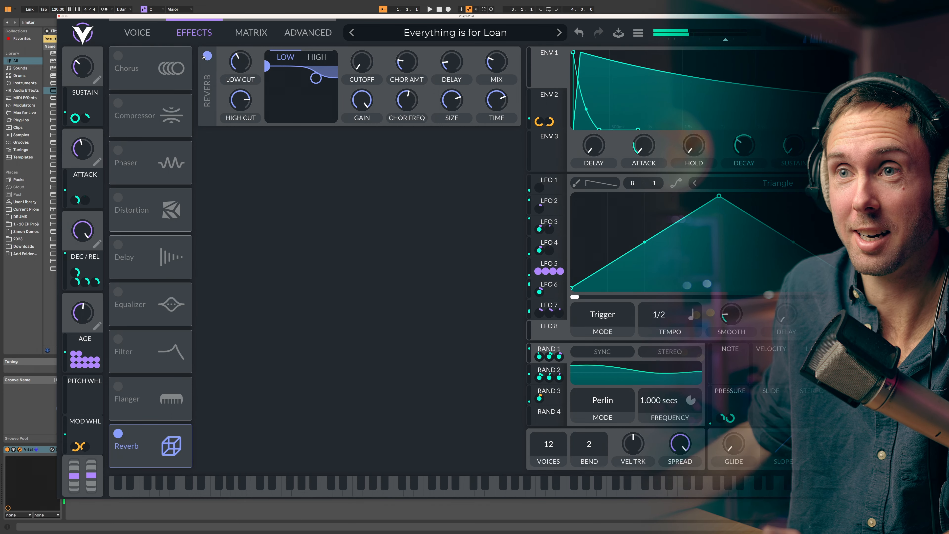
left_click(206, 56)
left_click(137, 33)
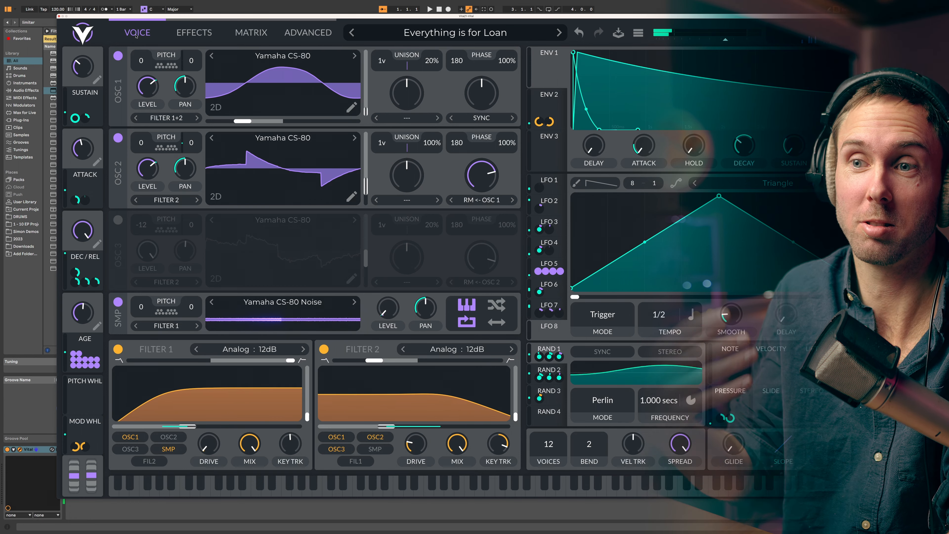
Step: Turn the voice Spread back up to its maximum
left_click(198, 34)
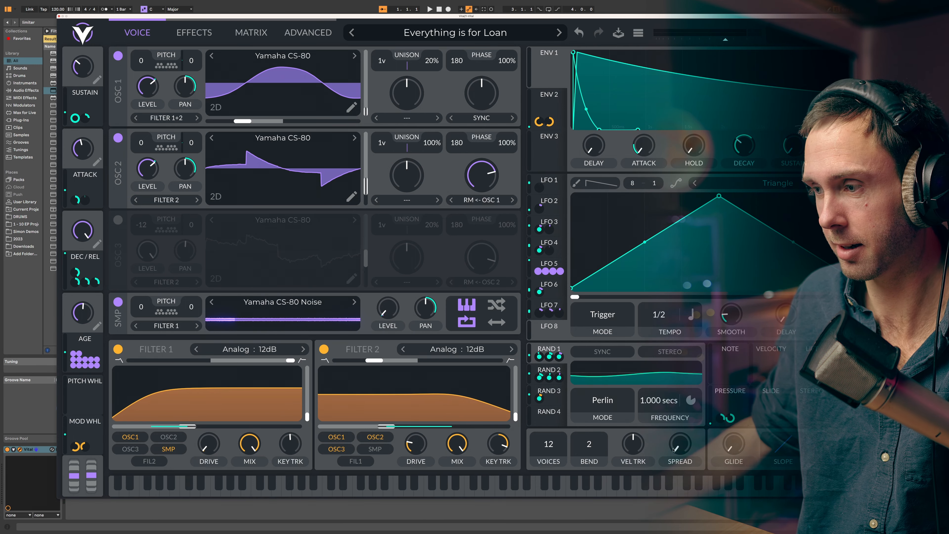
left_click_drag(674, 449, 727, 218)
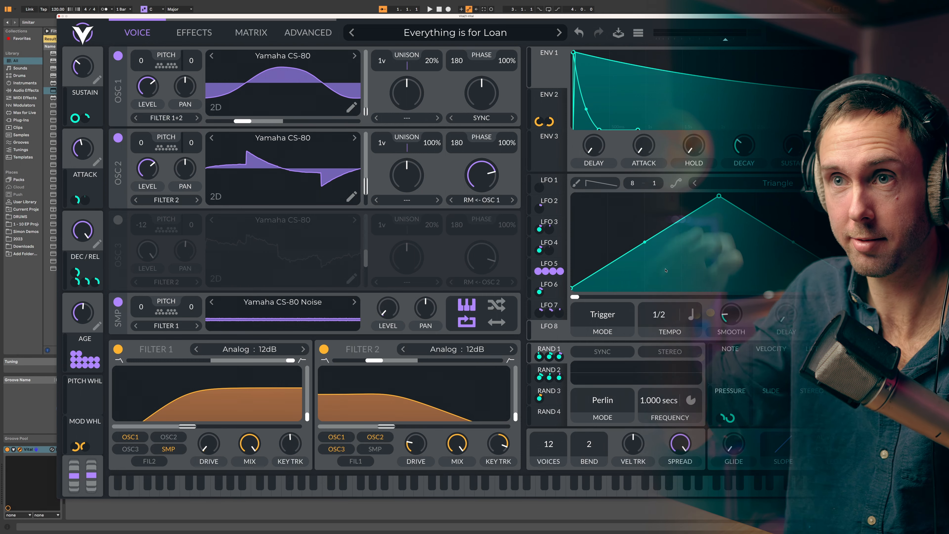